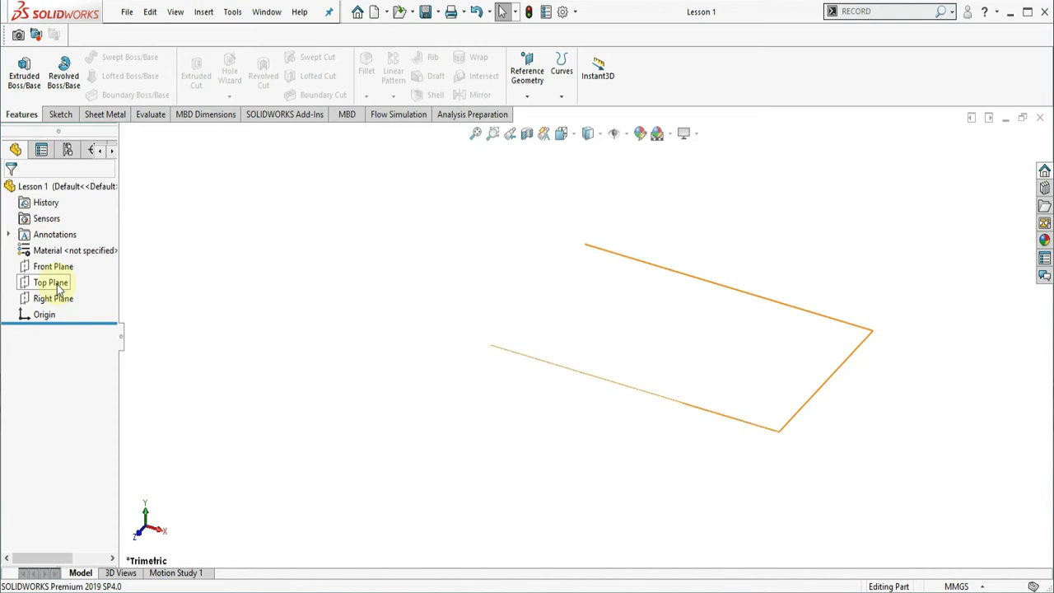
Sketch a corner rectangle about 106 mm wide on the Top Plane, starting at the origin.
left_click(53, 283)
left_click(127, 262)
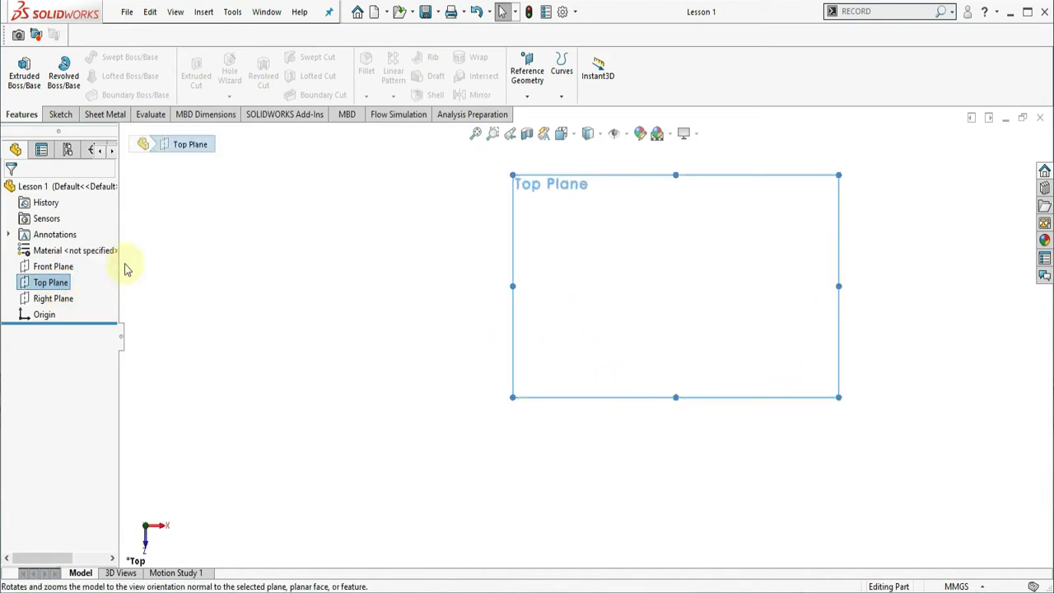
left_click(60, 115)
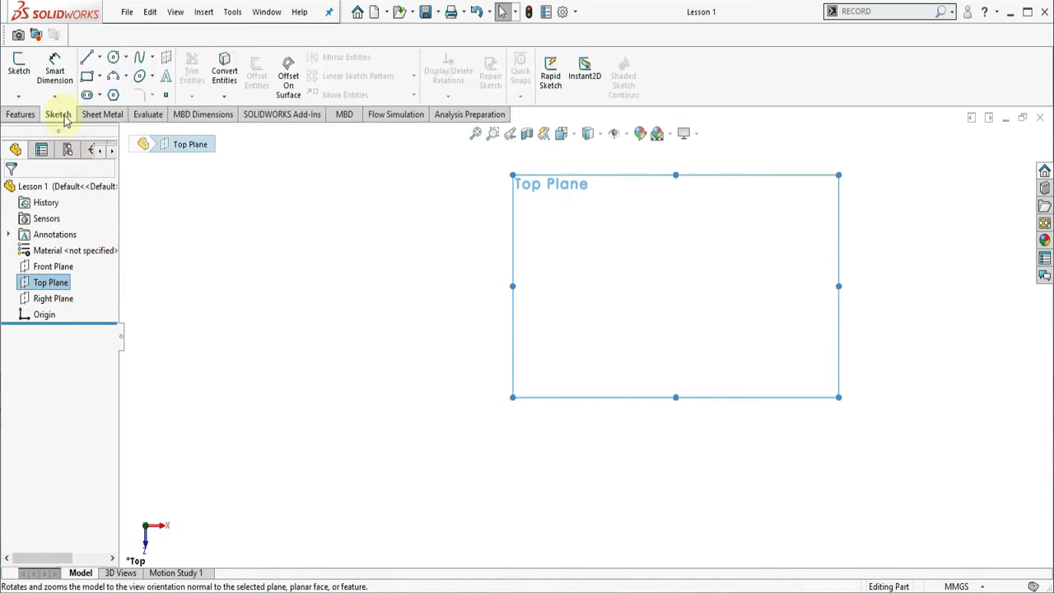
left_click(89, 80)
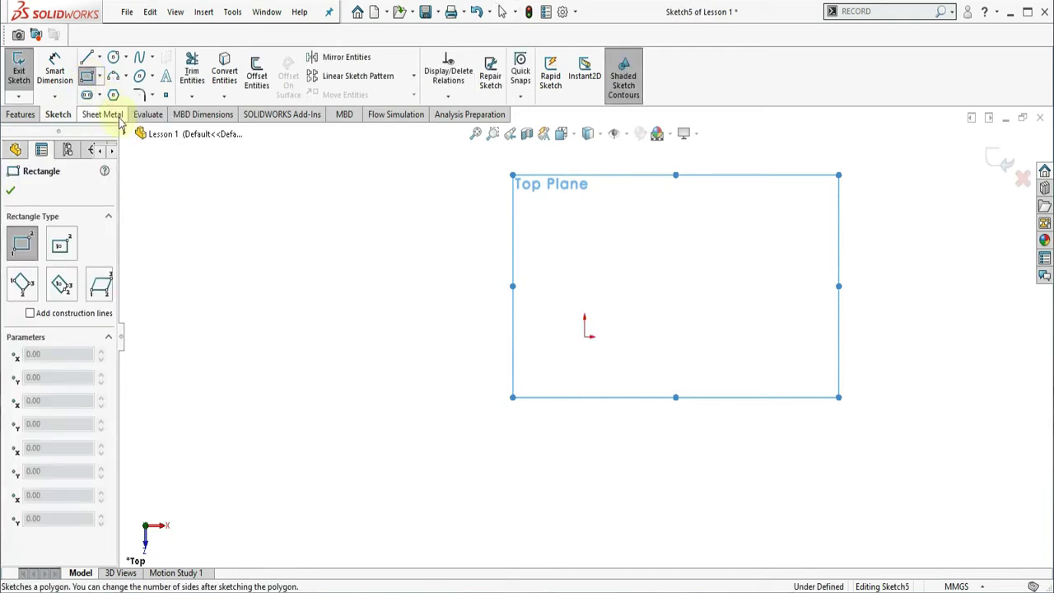
left_click(585, 337)
left_click(779, 221)
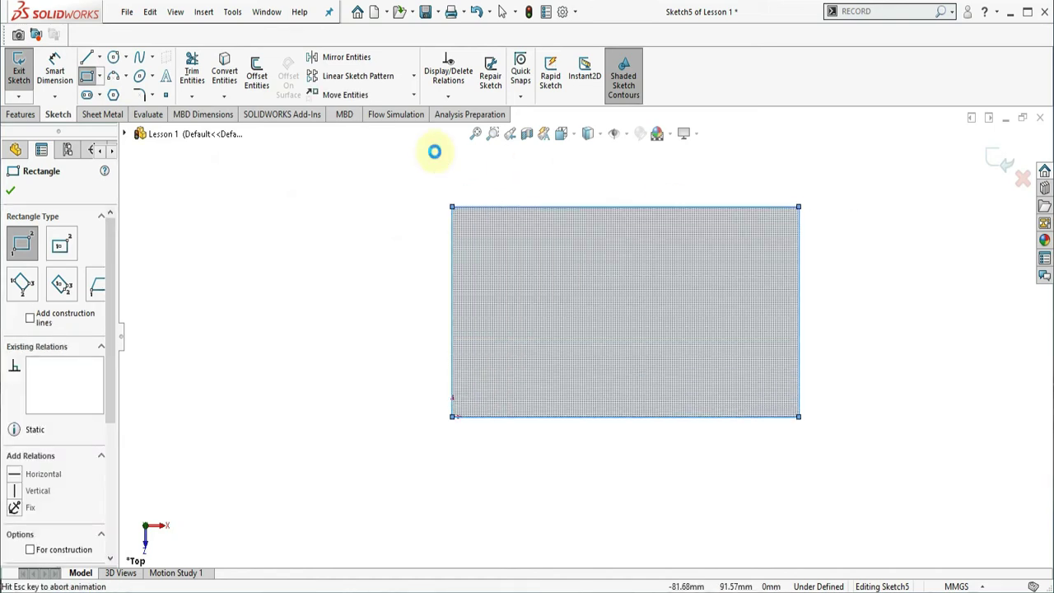
Dimension the rectangle's upper horizontal edge to 100 mm.
left_click(53, 71)
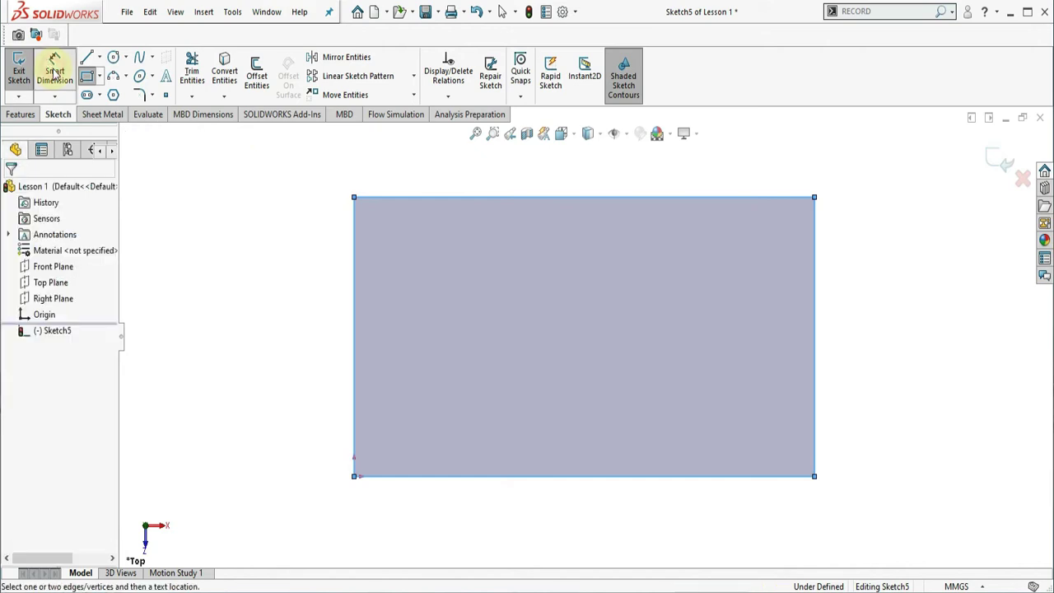
left_click(576, 183)
left_click(576, 167)
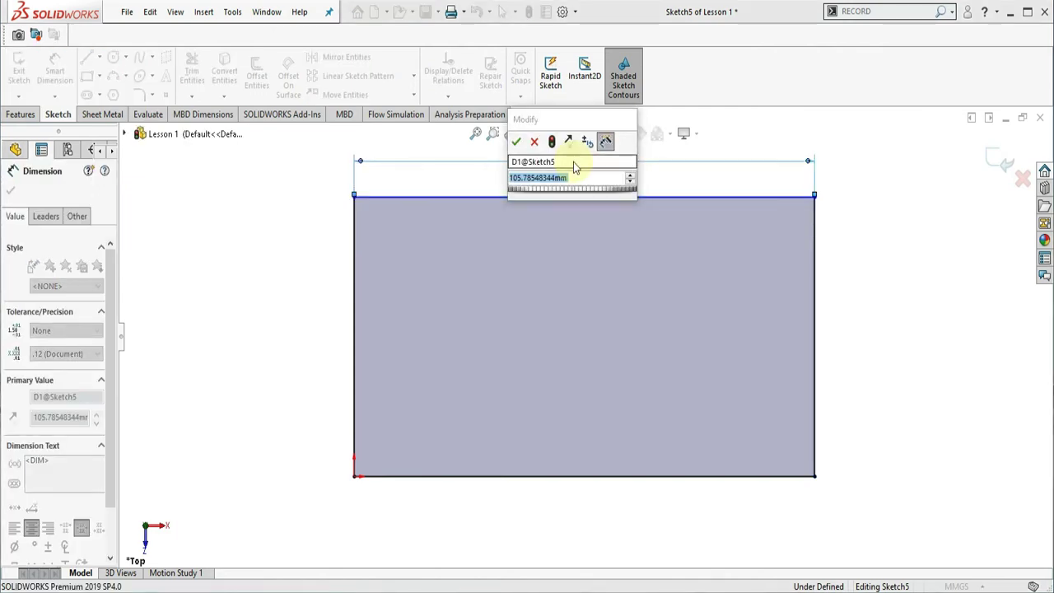
type("100")
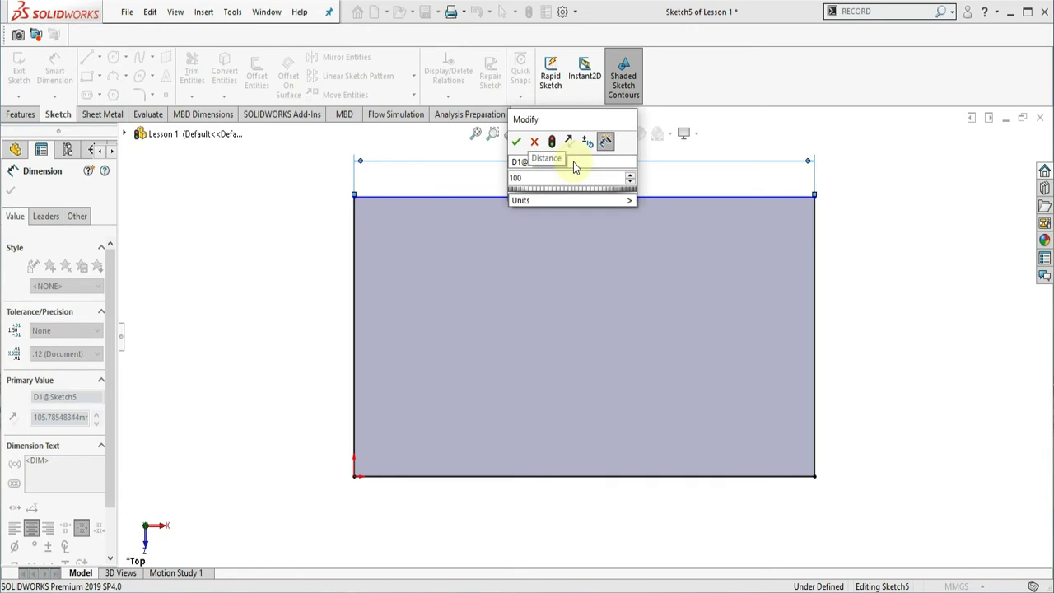
key("Return")
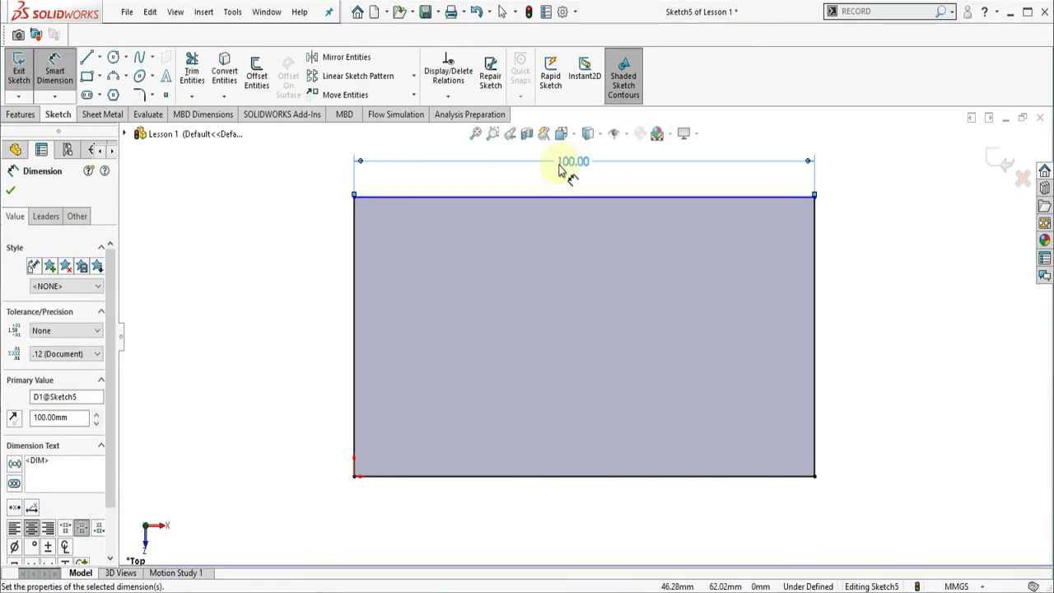
Dimension the rectangle's left vertical edge to 50 mm and finish dimensioning.
left_click(354, 321)
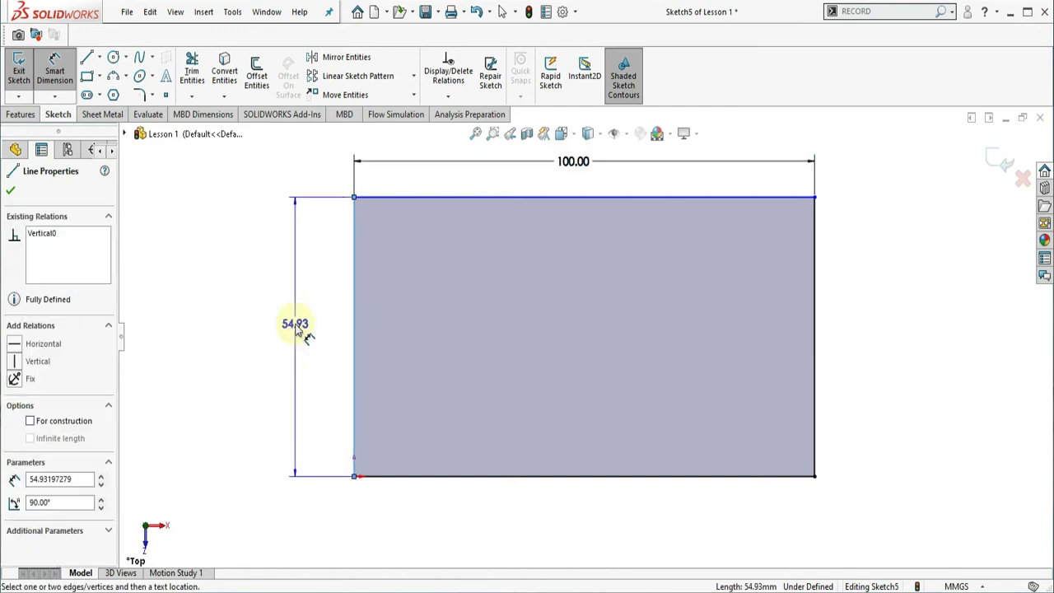
left_click(298, 327)
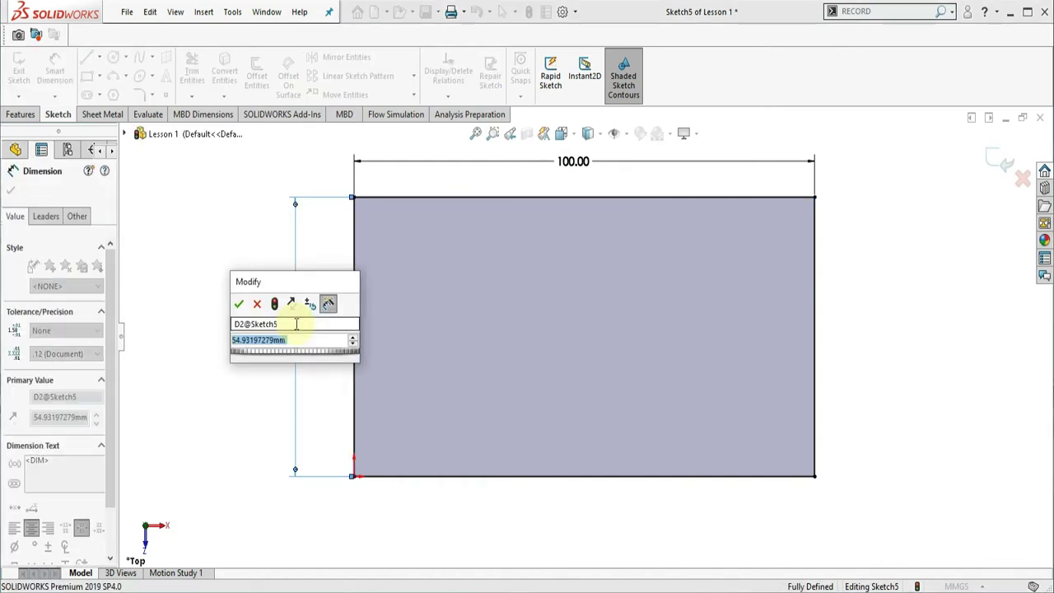
type("50")
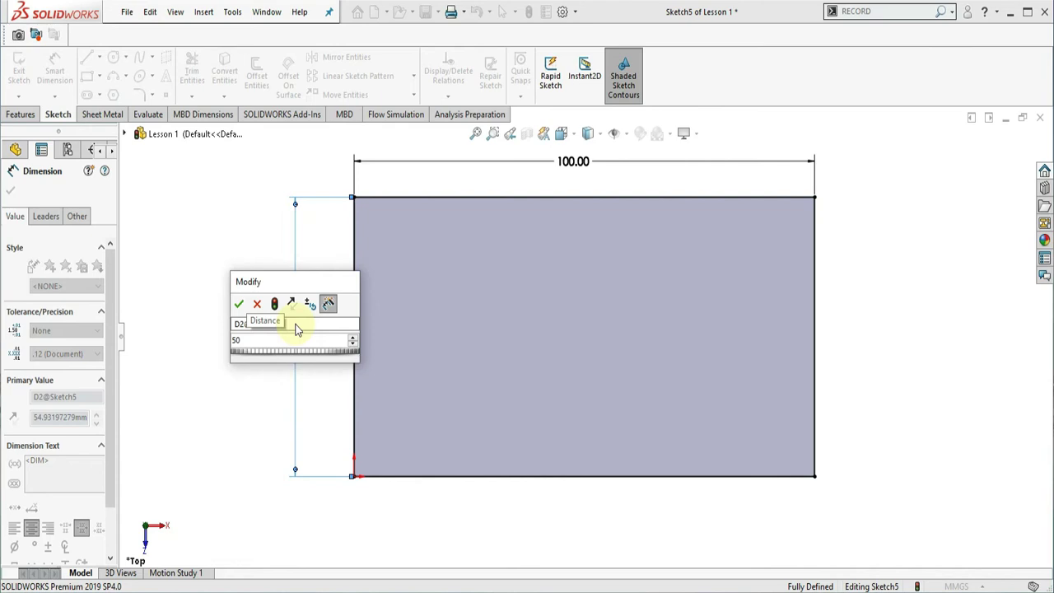
key("Return")
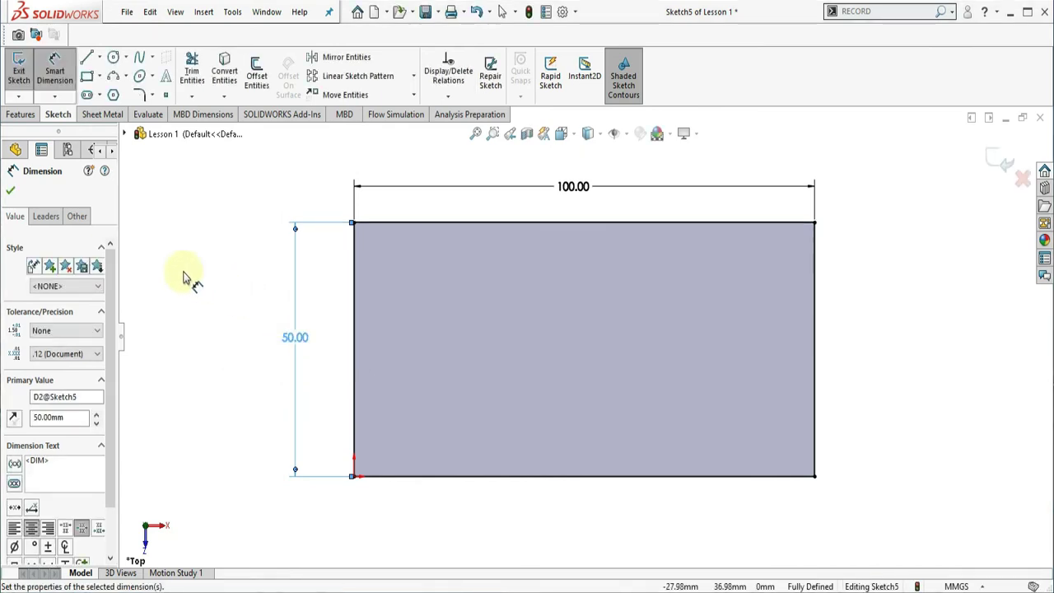
left_click(11, 191)
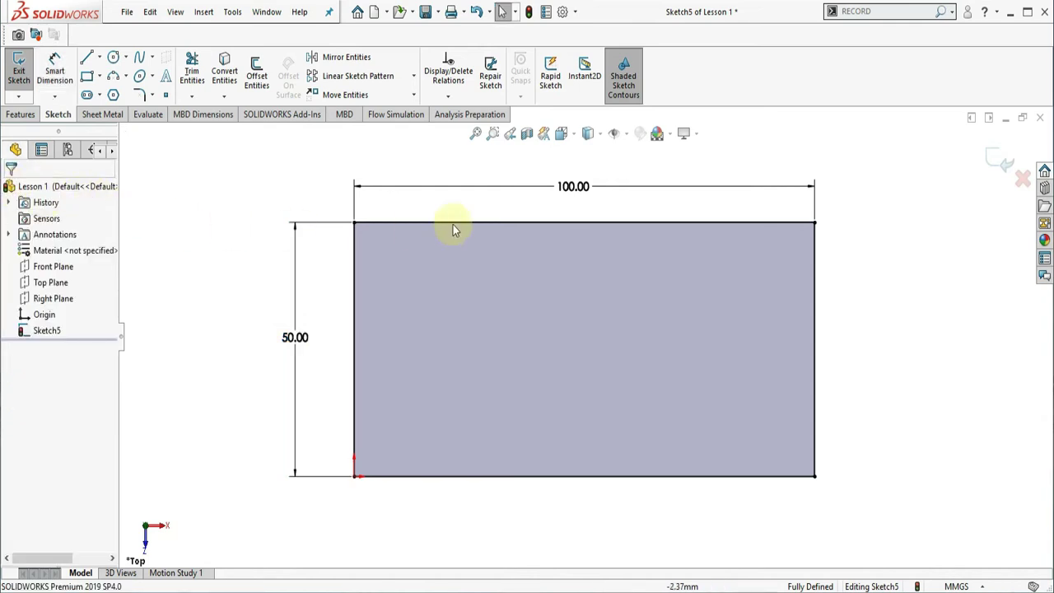
Extrude the rectangle upward as a blind boss 10 mm thick.
left_click(576, 138)
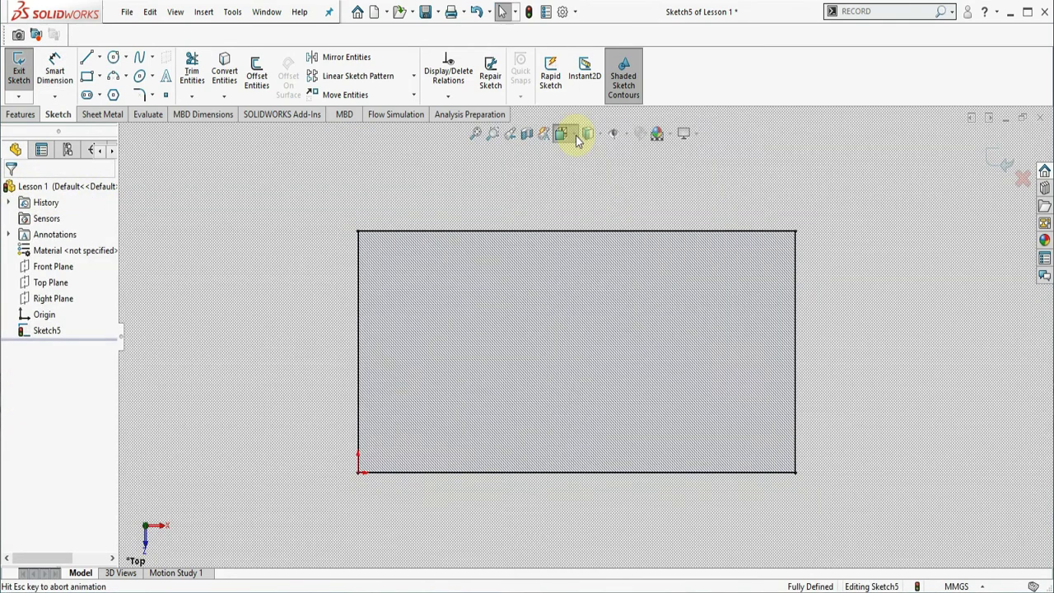
left_click(574, 135)
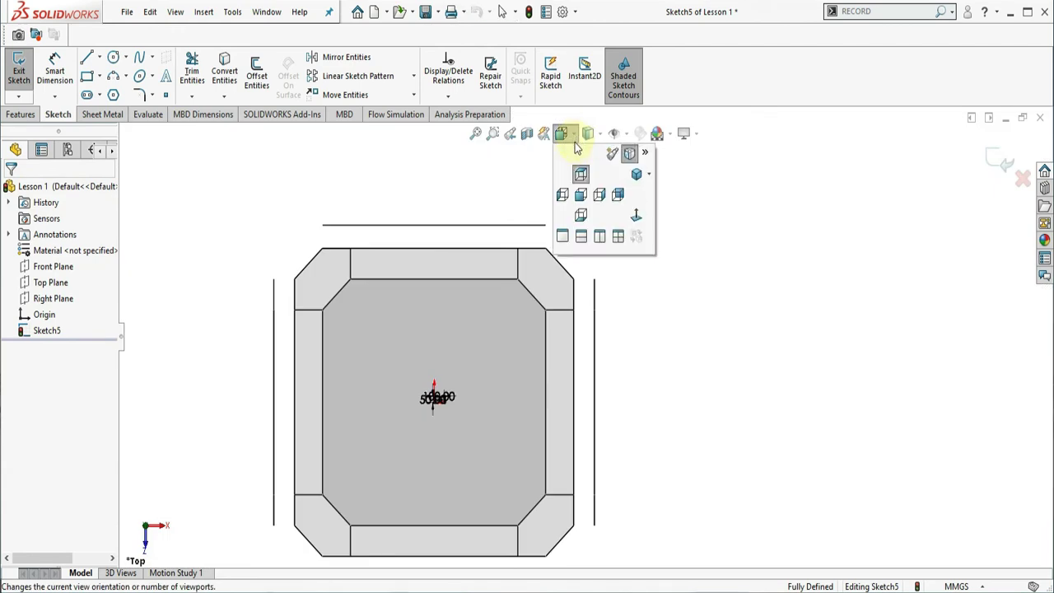
left_click(636, 177)
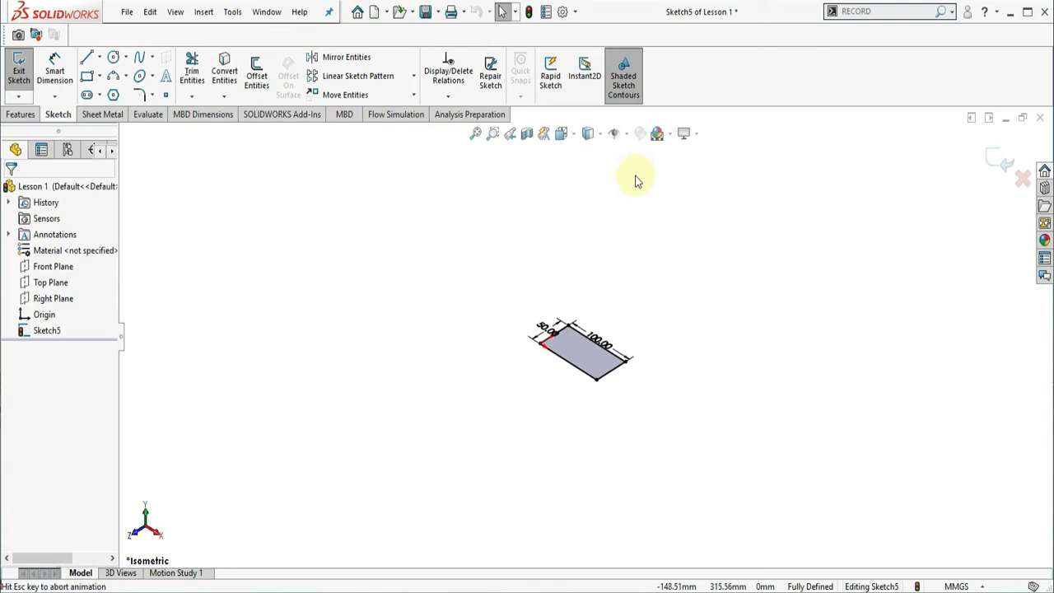
key("f")
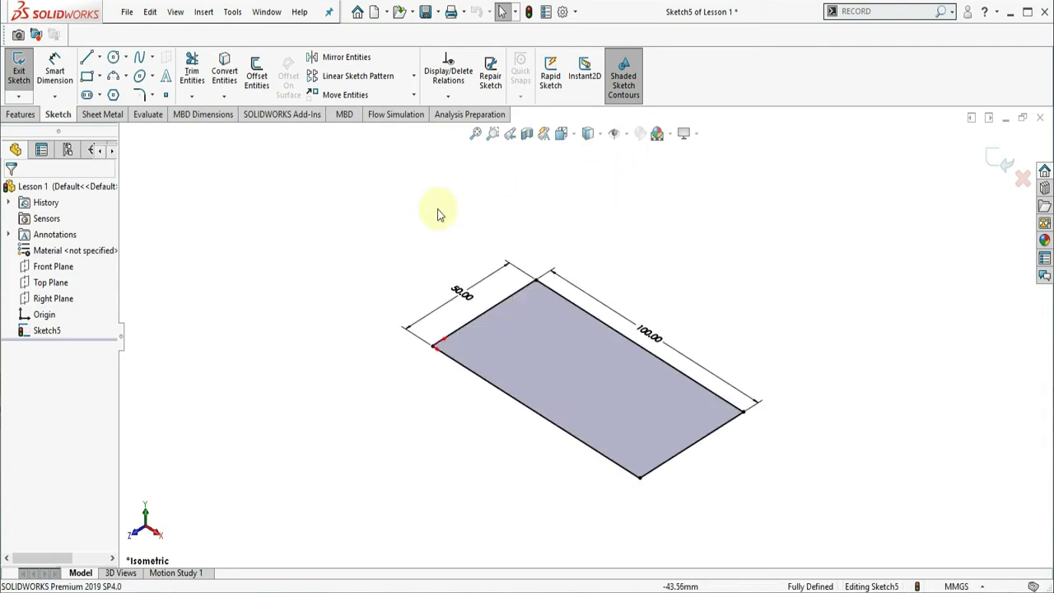
left_click(21, 115)
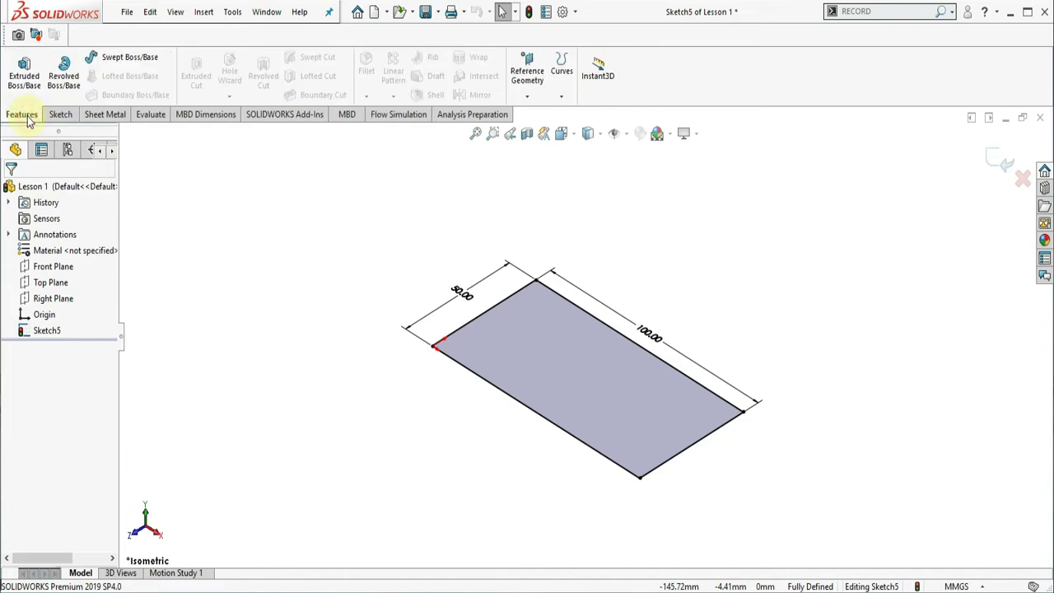
left_click(27, 80)
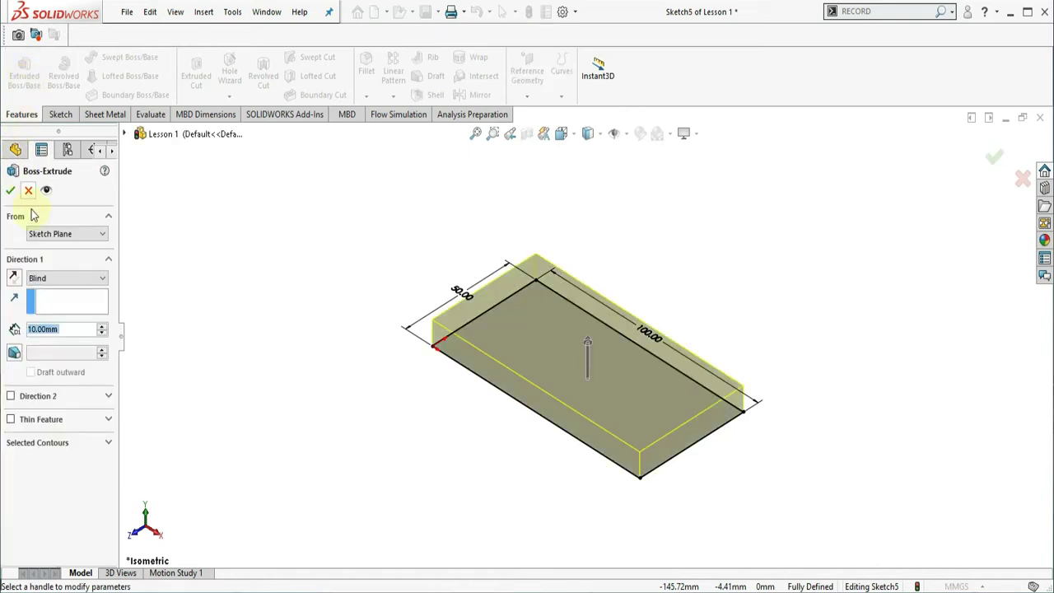
left_click(11, 191)
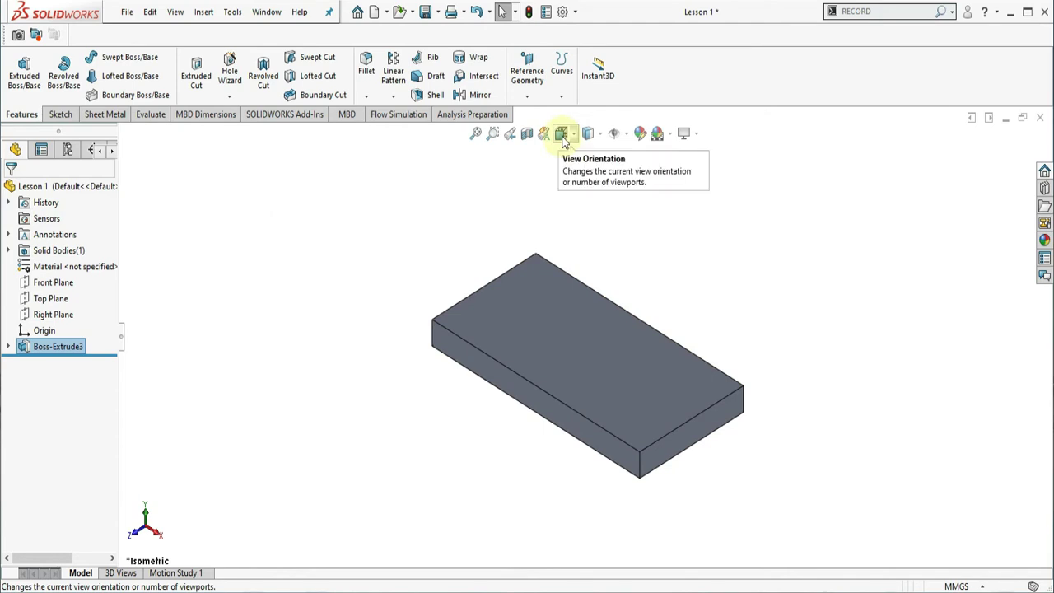
Sketch a circle about 16 mm in diameter on the block's top face, centred about 14 mm right of and 21 mm above the origin.
left_click(561, 134)
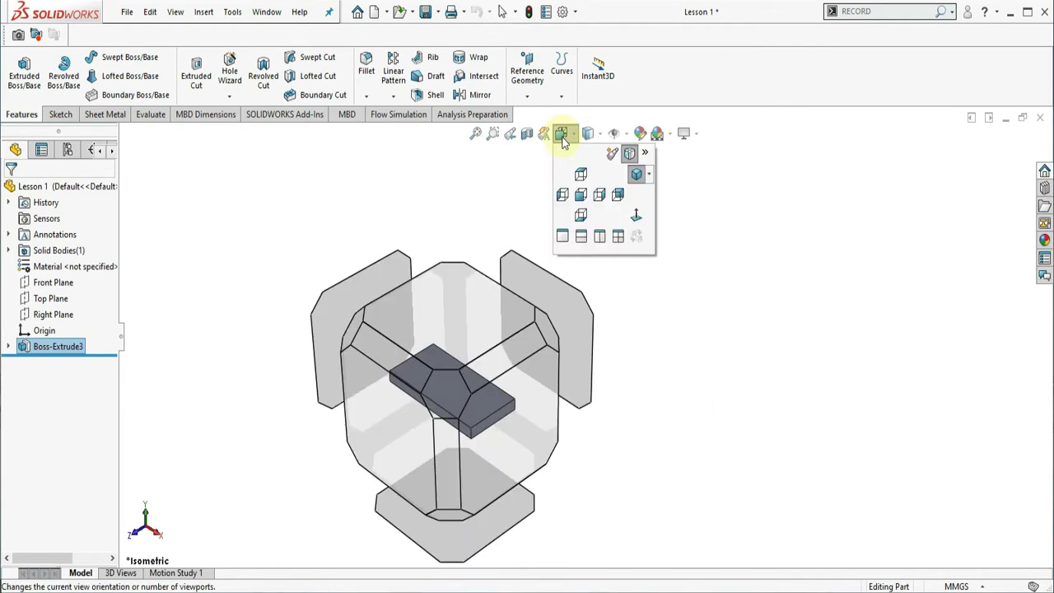
left_click(581, 175)
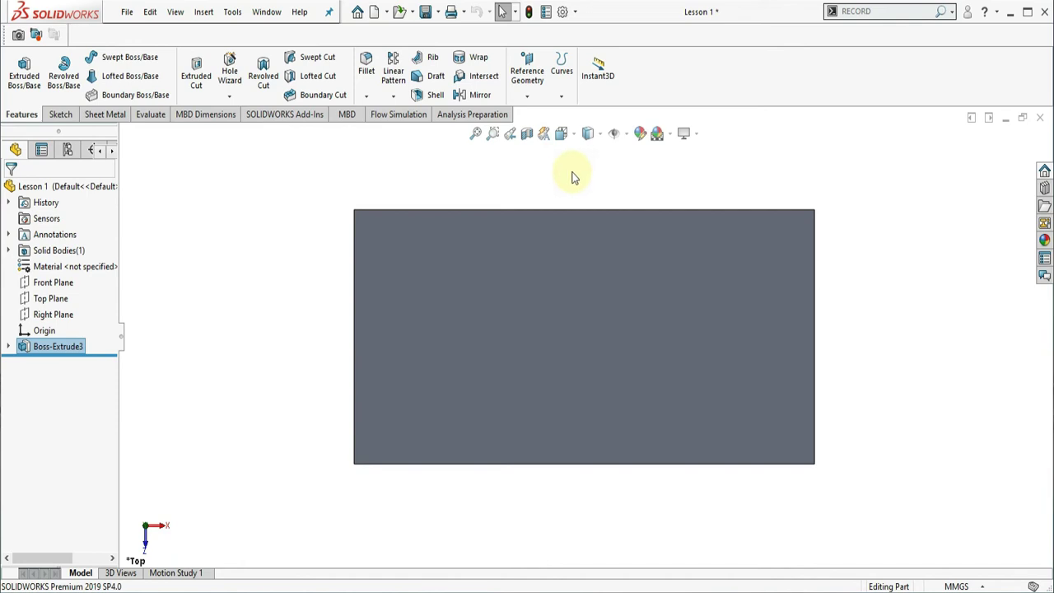
left_click(61, 118)
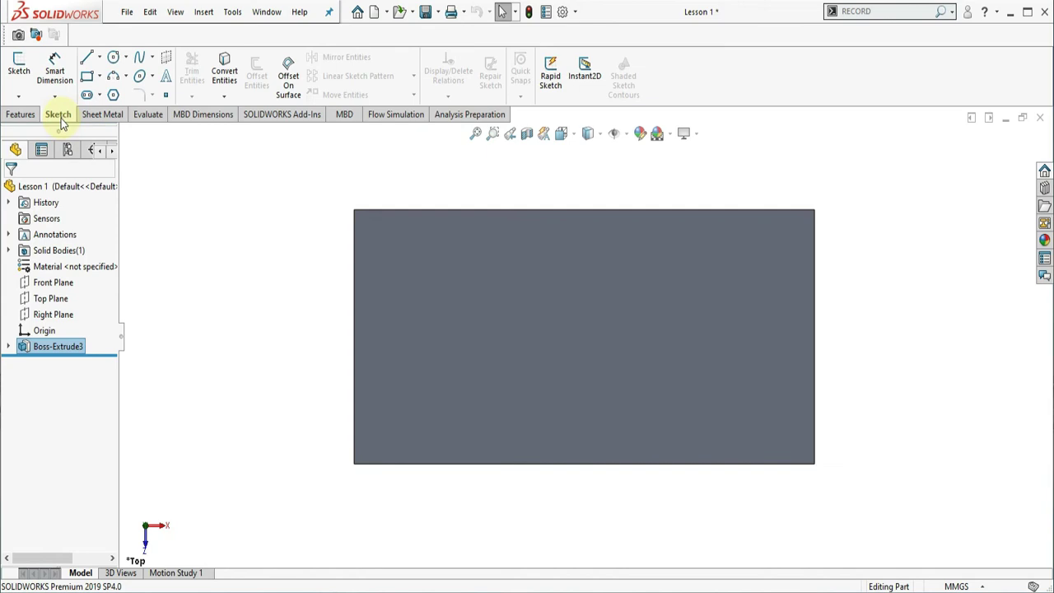
left_click(114, 59)
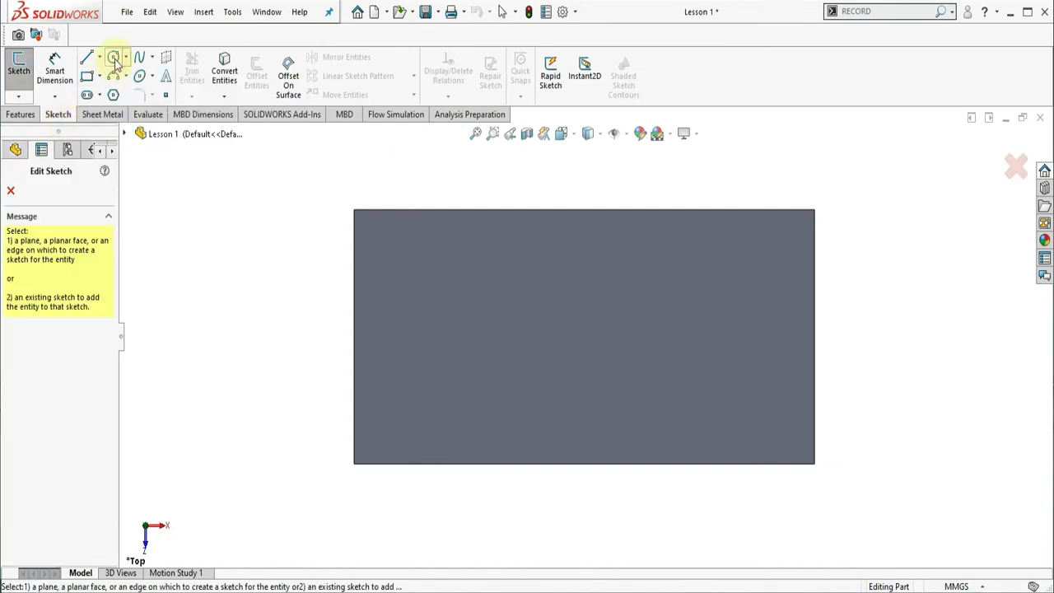
left_click(431, 327)
left_click(420, 356)
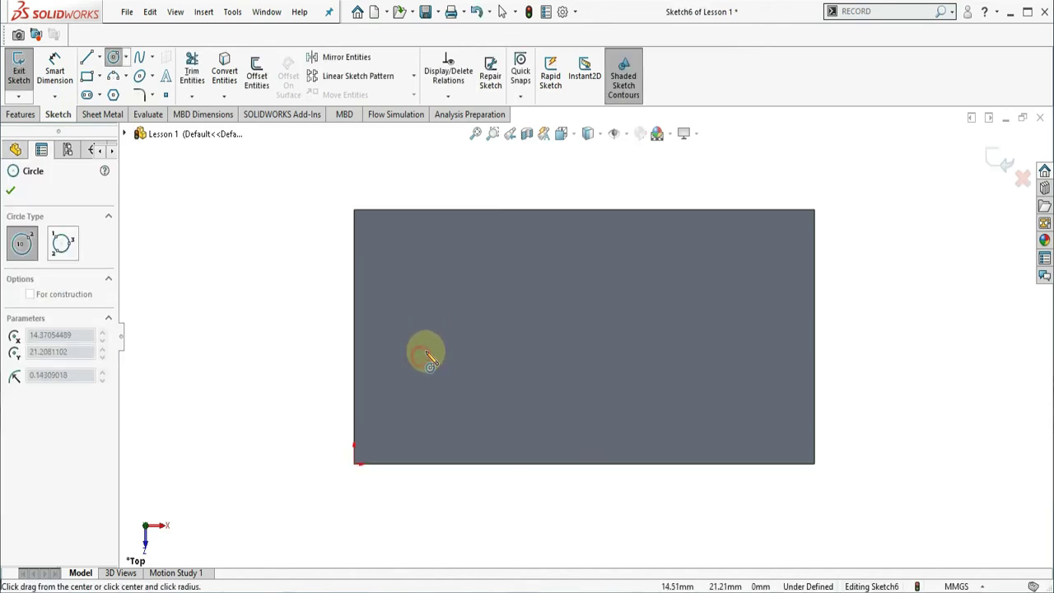
left_click(446, 328)
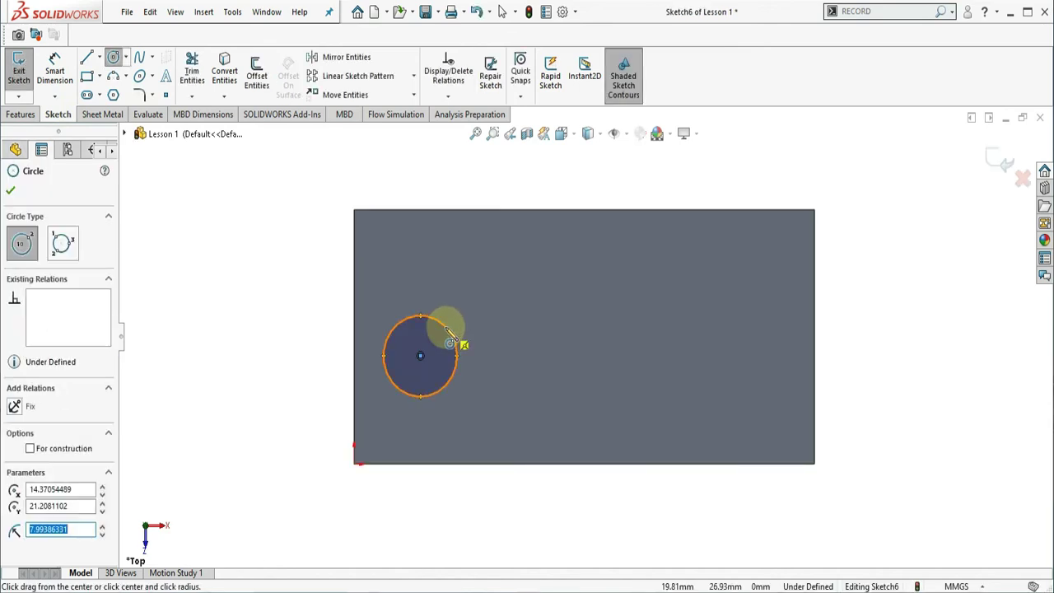
Dimension the circle's diameter to 15 mm.
left_click(58, 75)
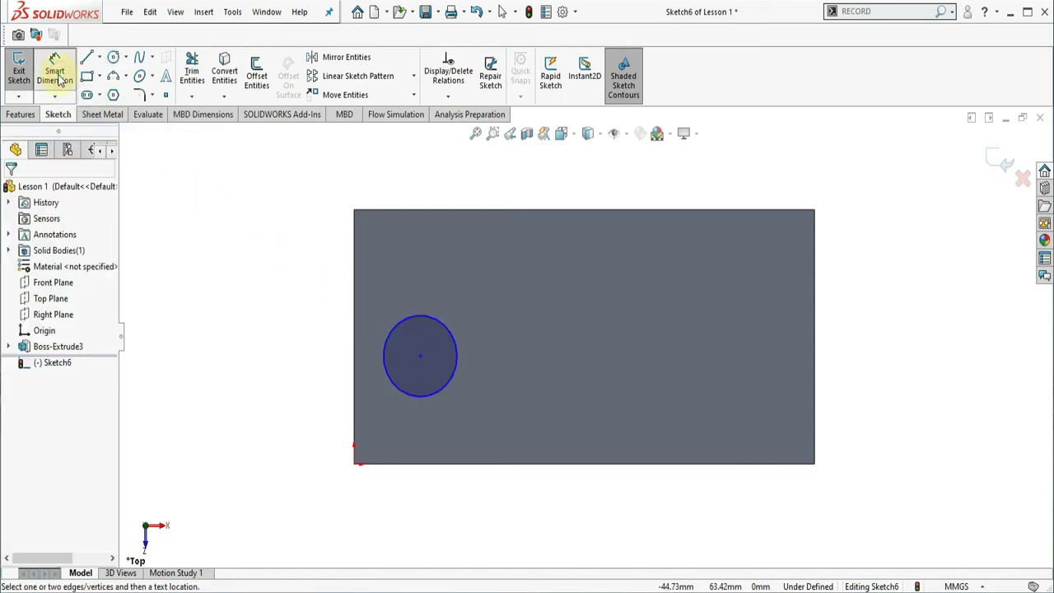
left_click(395, 326)
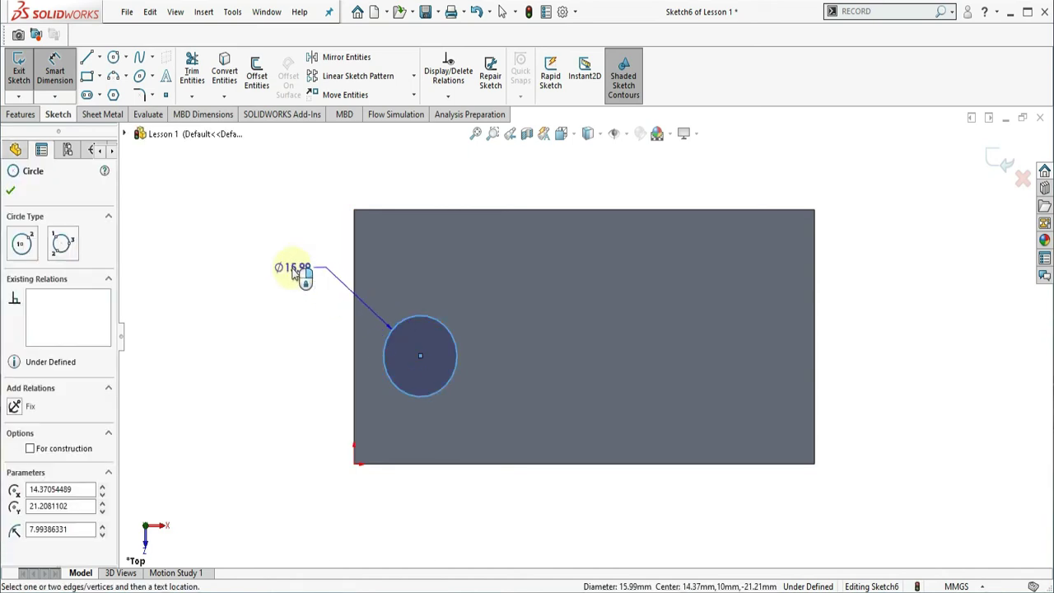
left_click(294, 270)
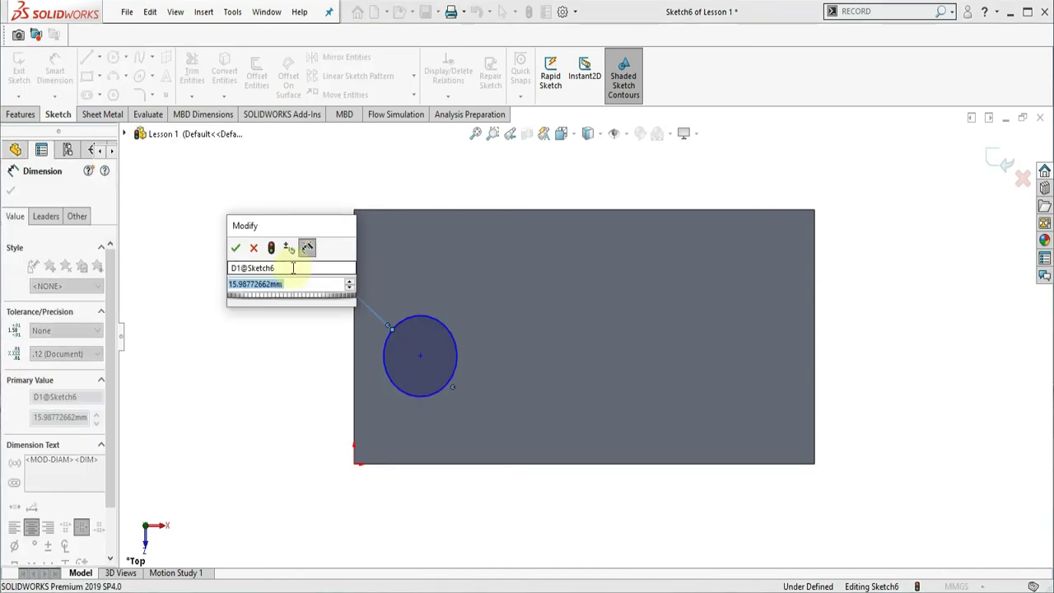
type("15")
key("Return")
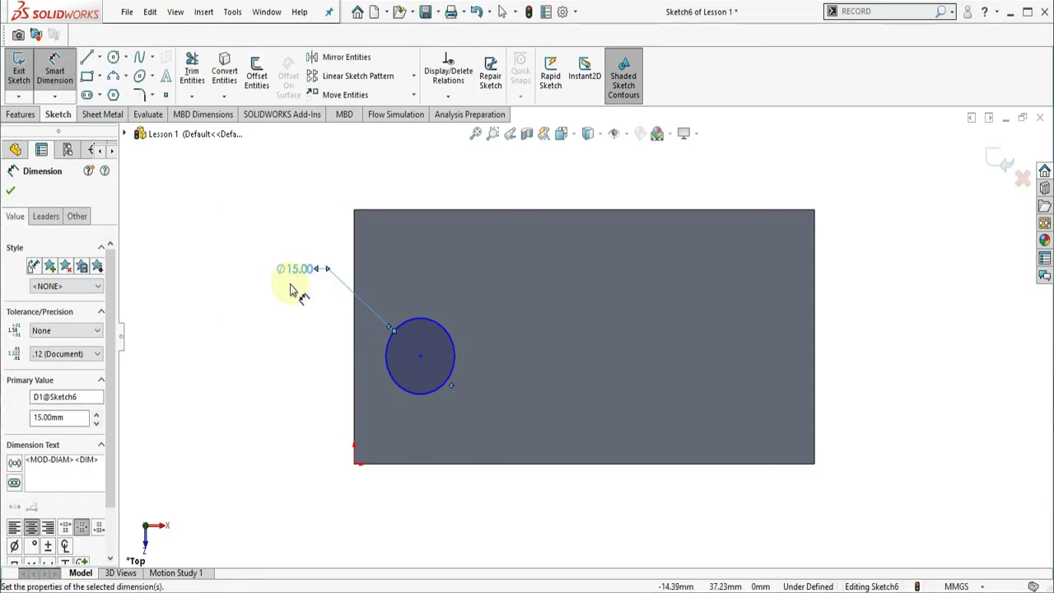
Dimension the vertical distance from the circle's centre to the block's lower edge as 25 mm.
left_click(422, 400)
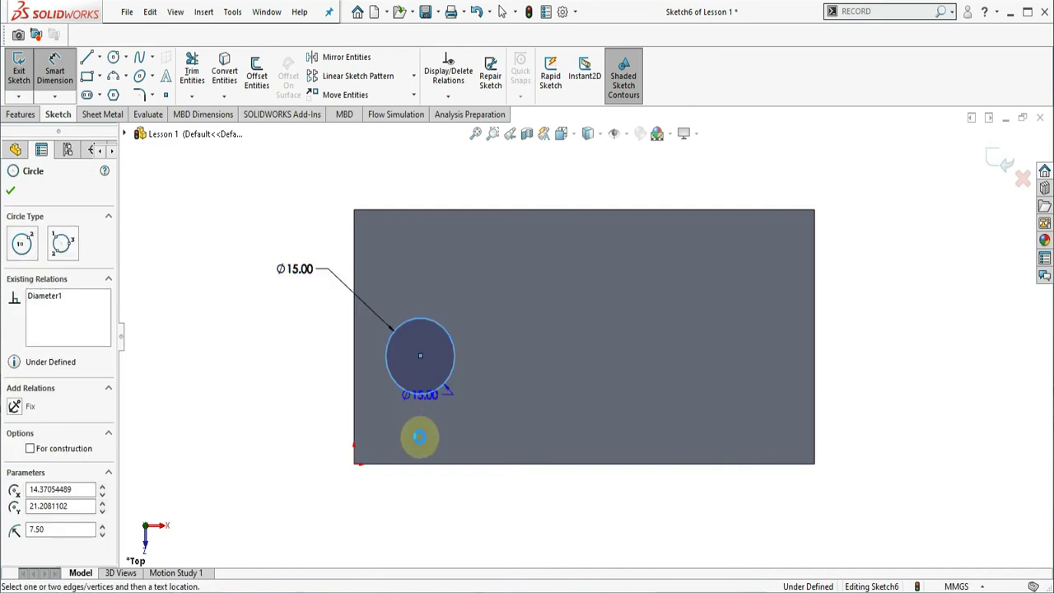
left_click(422, 464)
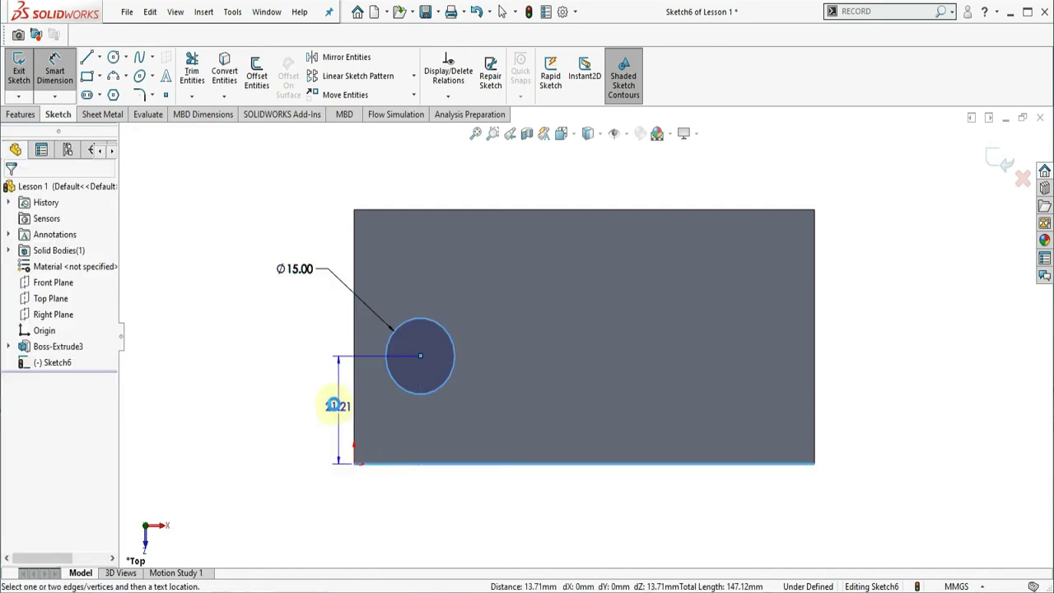
left_click(309, 401)
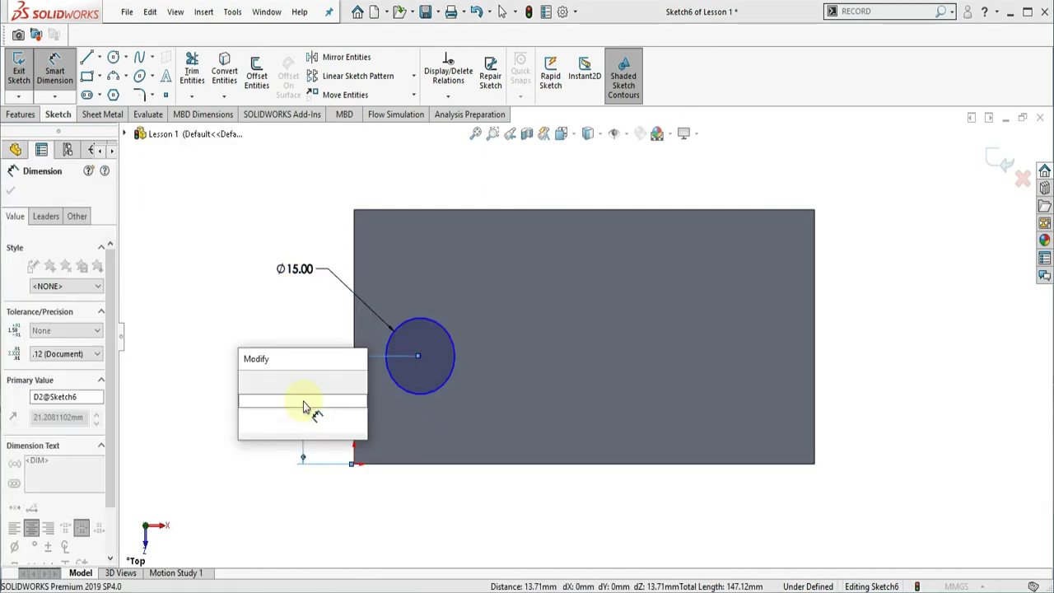
type("25")
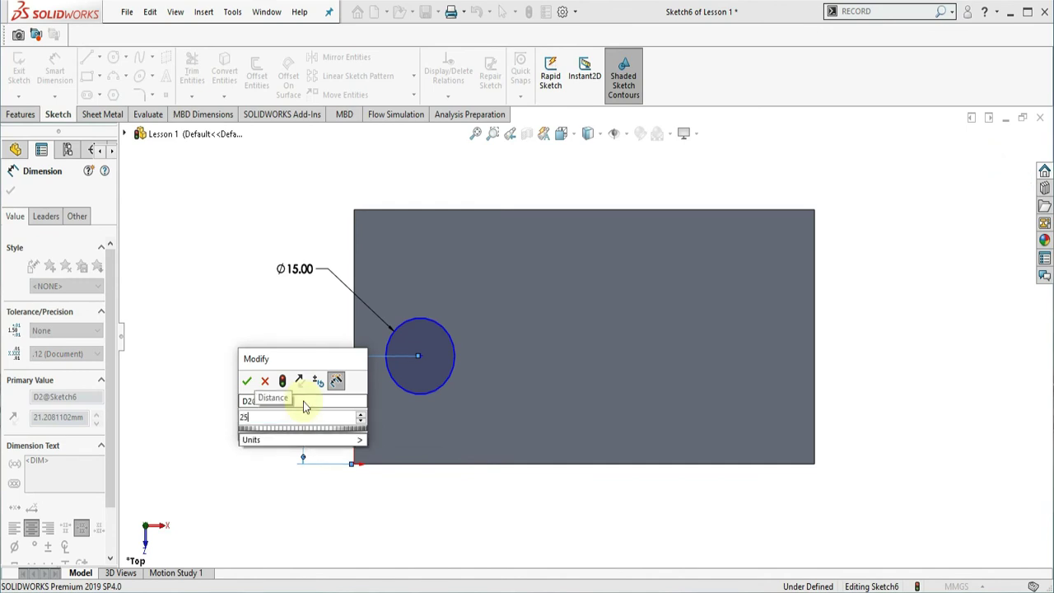
key("Return")
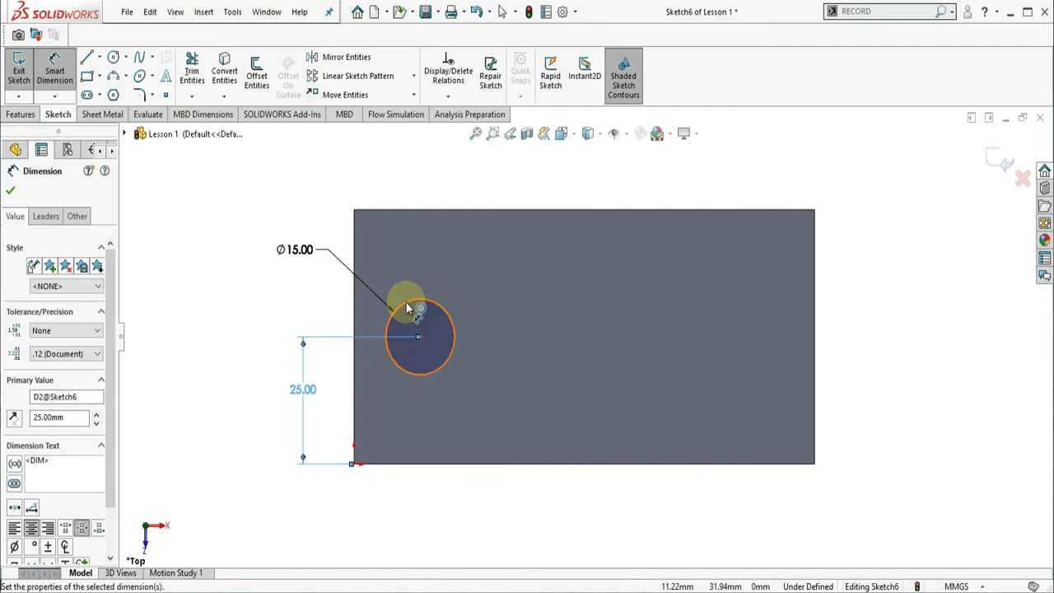
Dimension the horizontal distance from the circle's centre to the block's left edge as 20 mm.
left_click(404, 304)
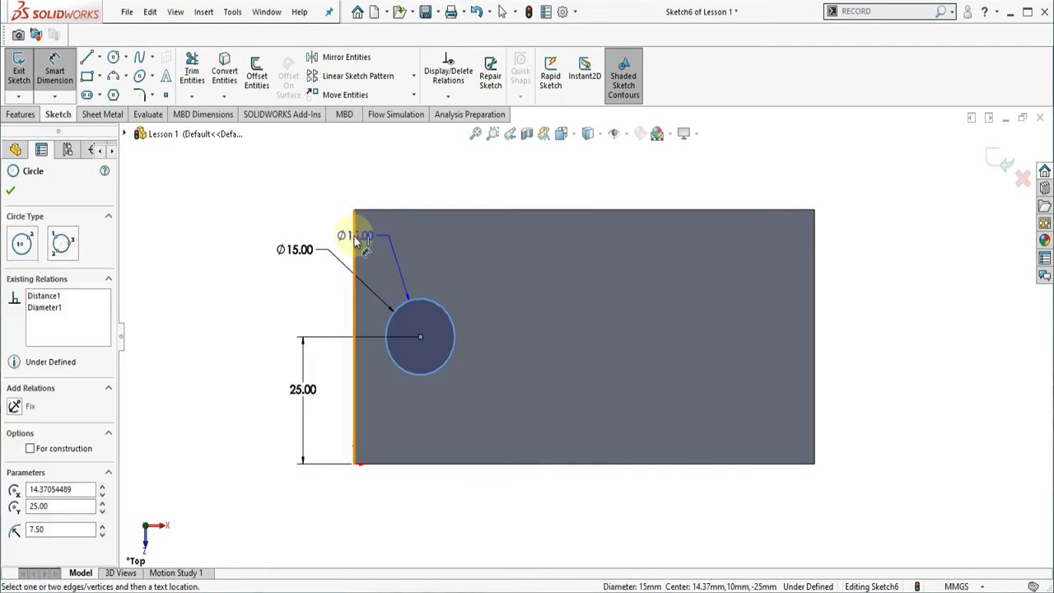
left_click(354, 236)
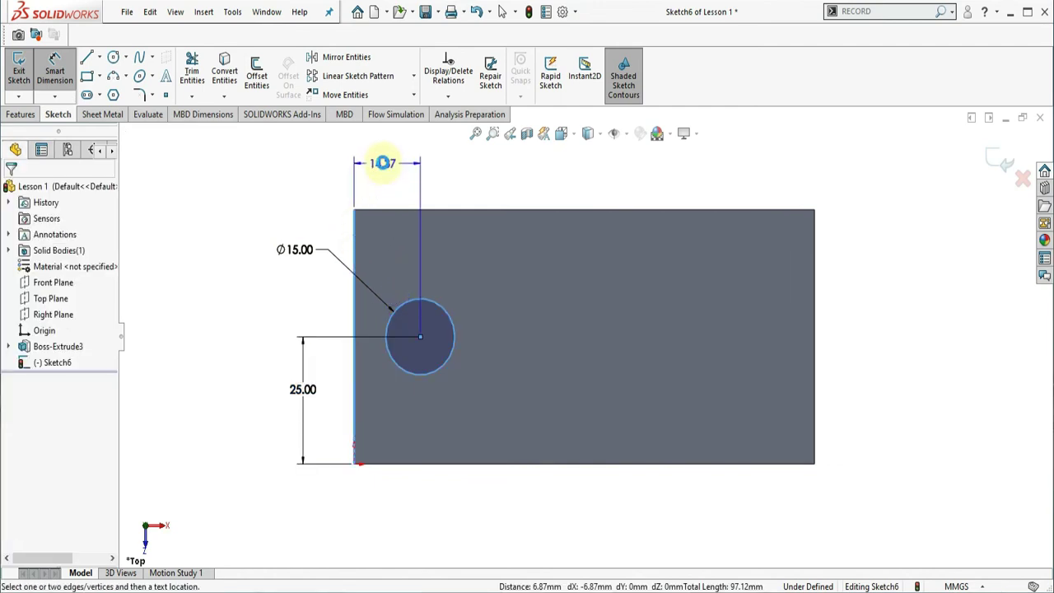
left_click(382, 163)
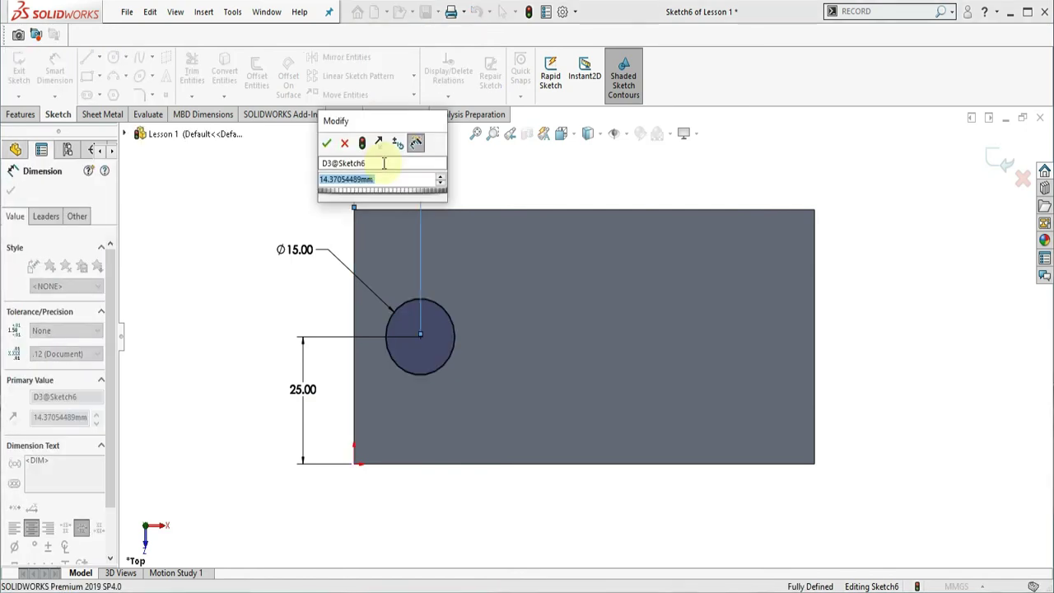
type("20")
key("Return")
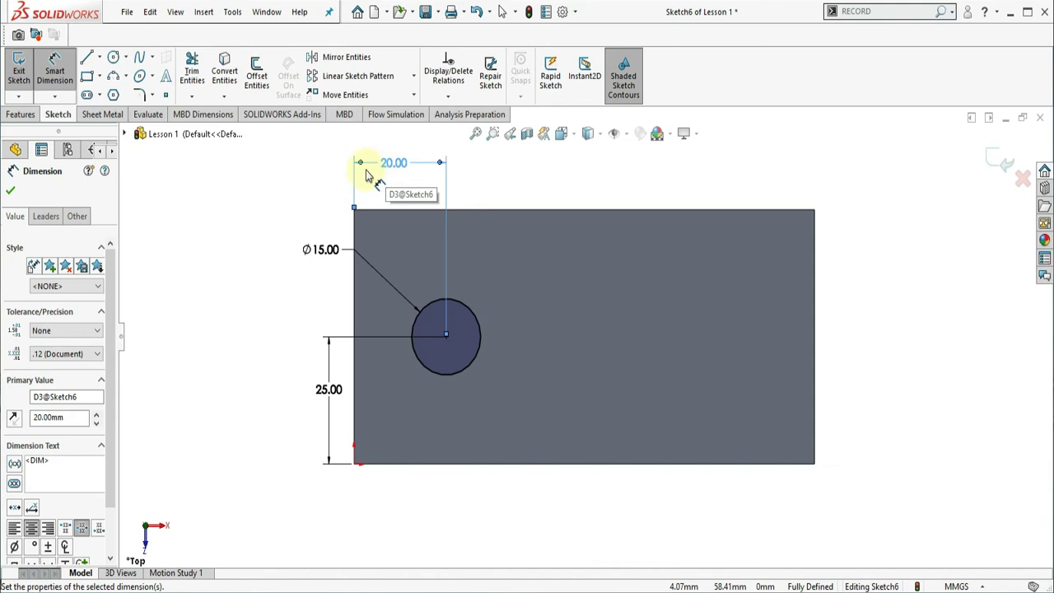
left_click(10, 192)
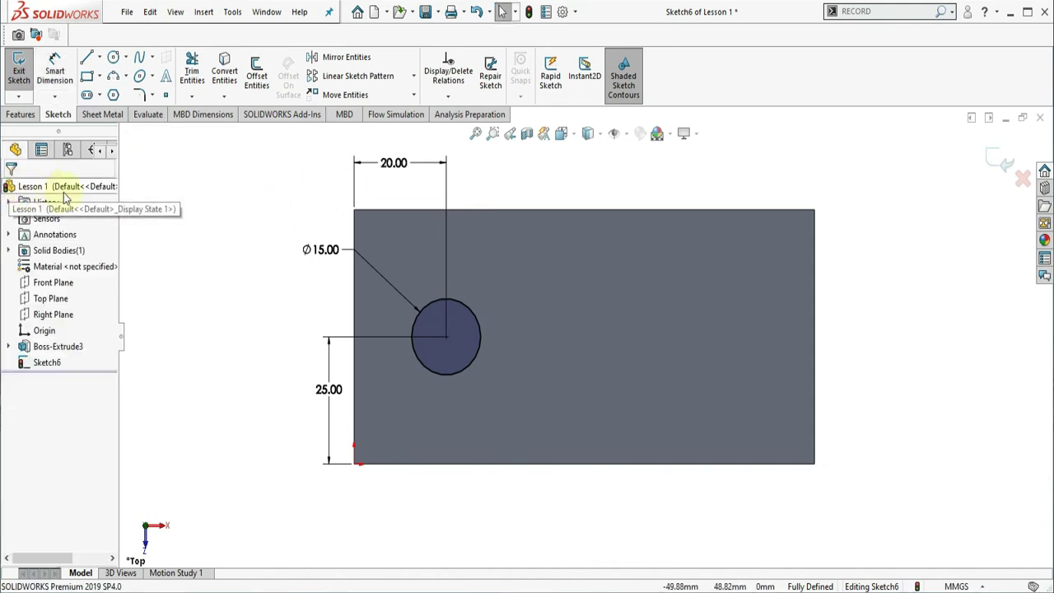
Cut the 15 mm circle through the block with a blind Extruded Cut 10 mm deep from the sketch plane.
left_click(576, 135)
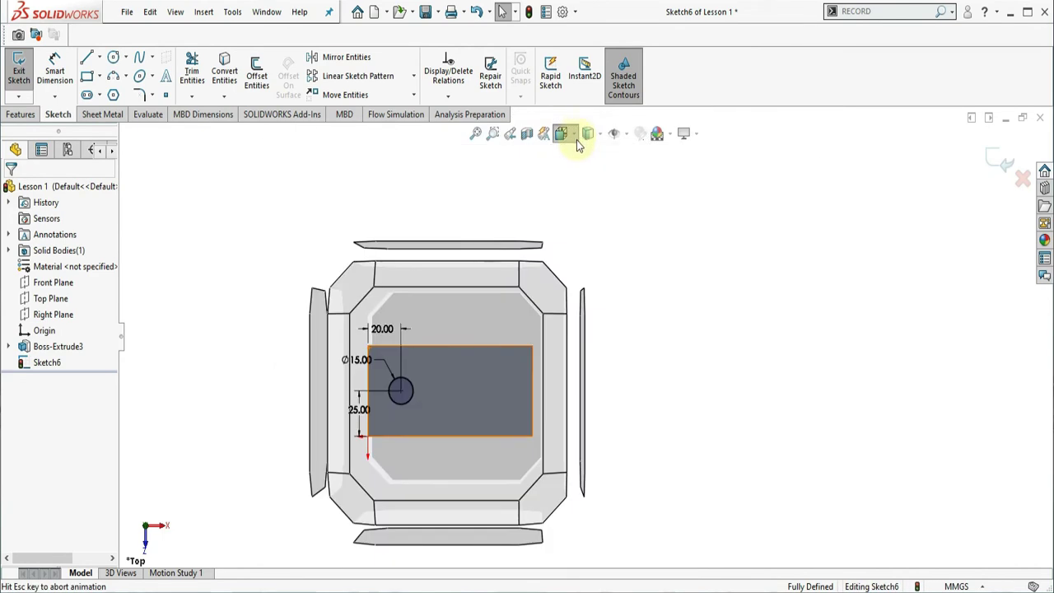
left_click(575, 137)
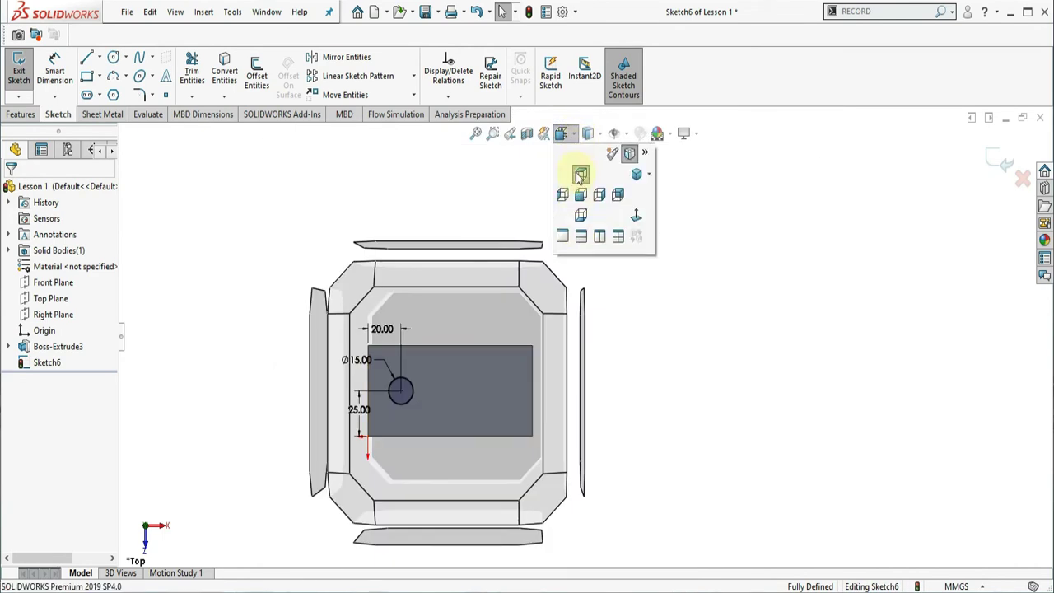
left_click(637, 176)
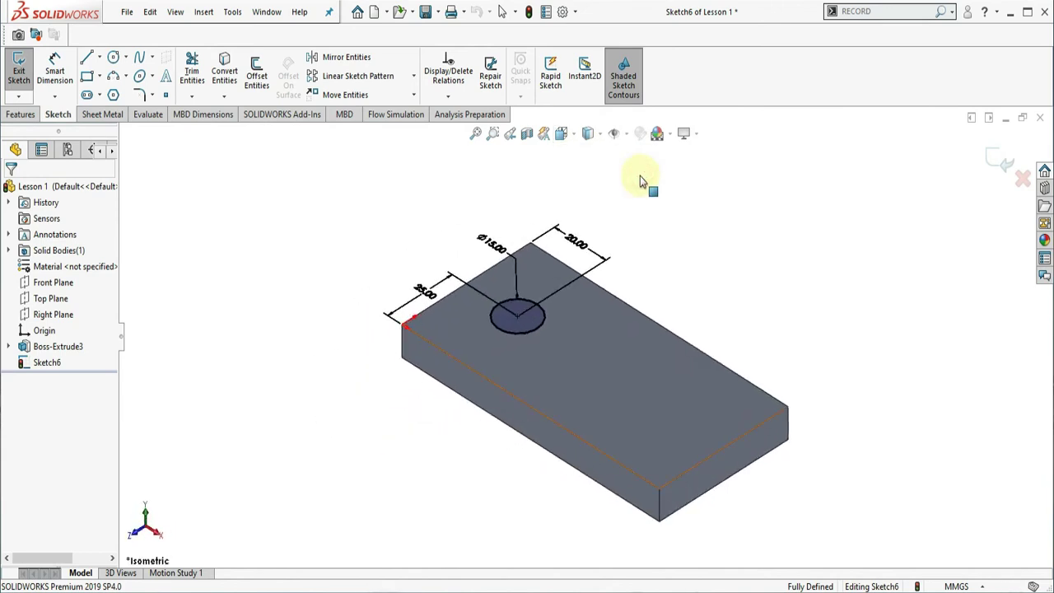
left_click(21, 114)
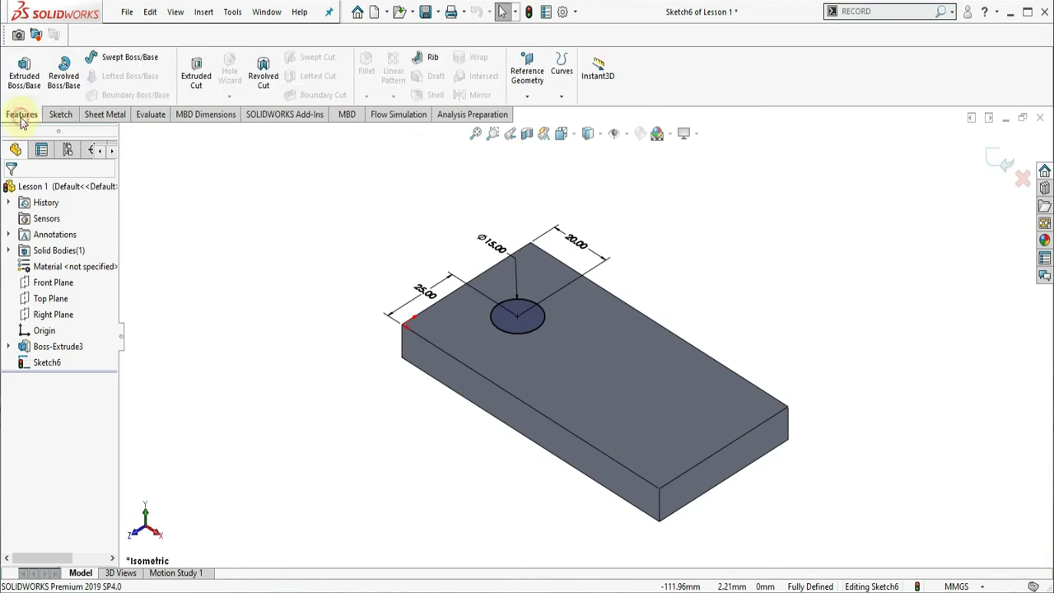
left_click(206, 76)
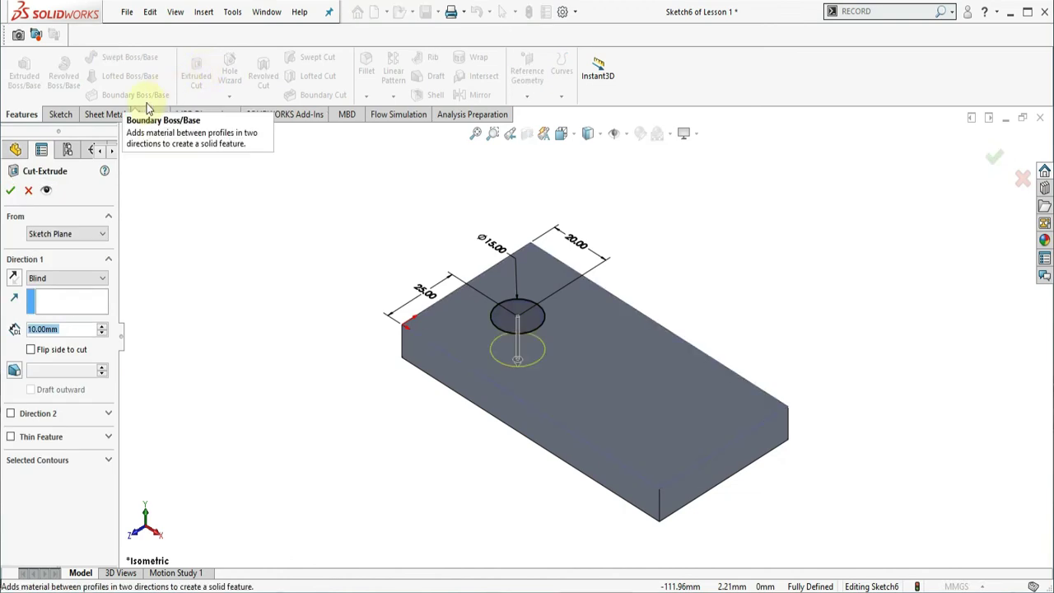
left_click(10, 191)
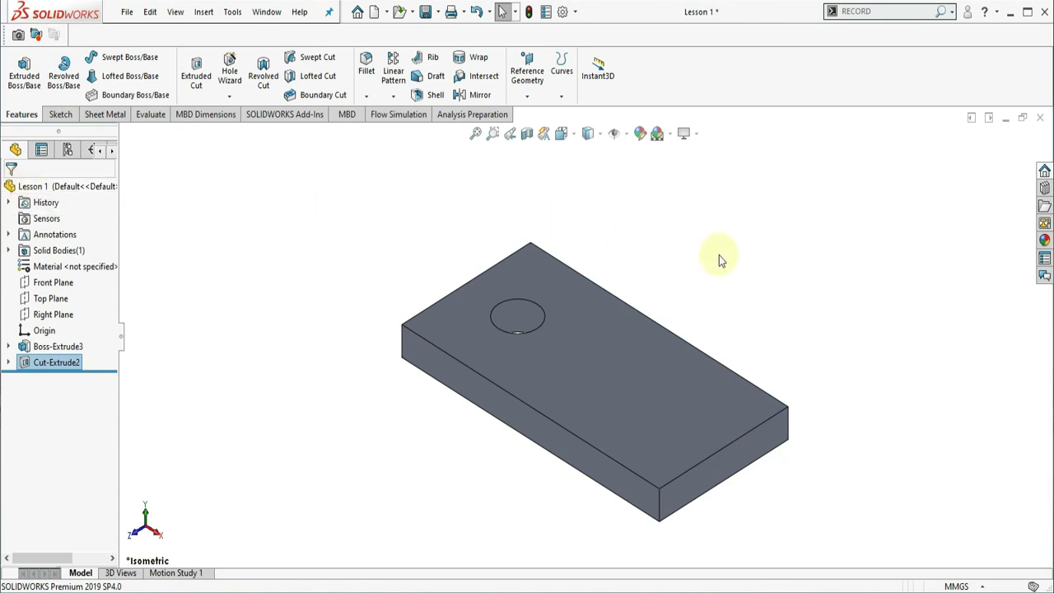
Set the finished block to the standard top view and save the part.
left_click(559, 134)
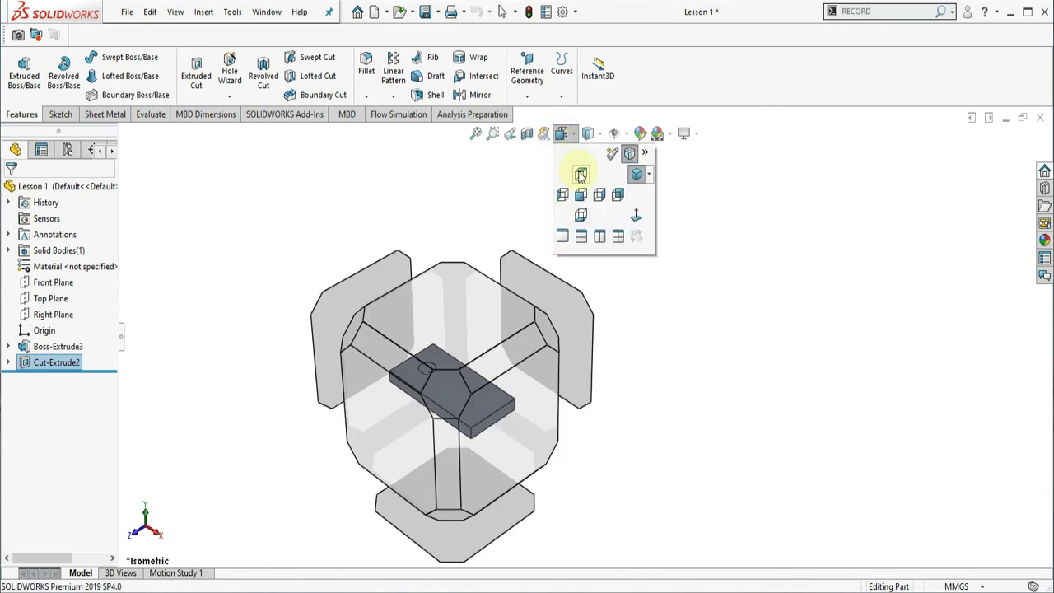
left_click(580, 174)
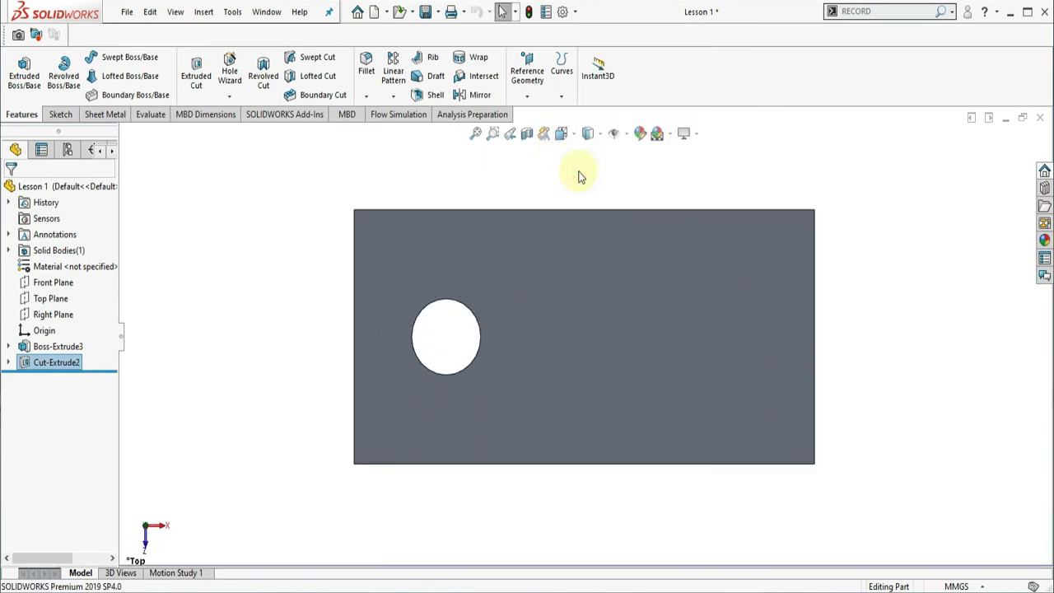
left_click(425, 11)
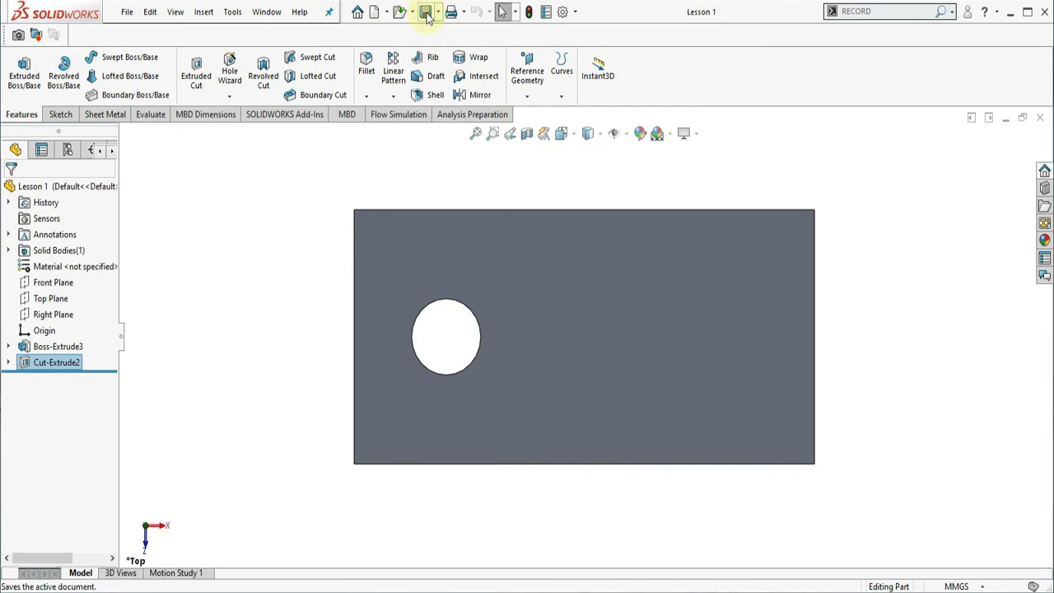